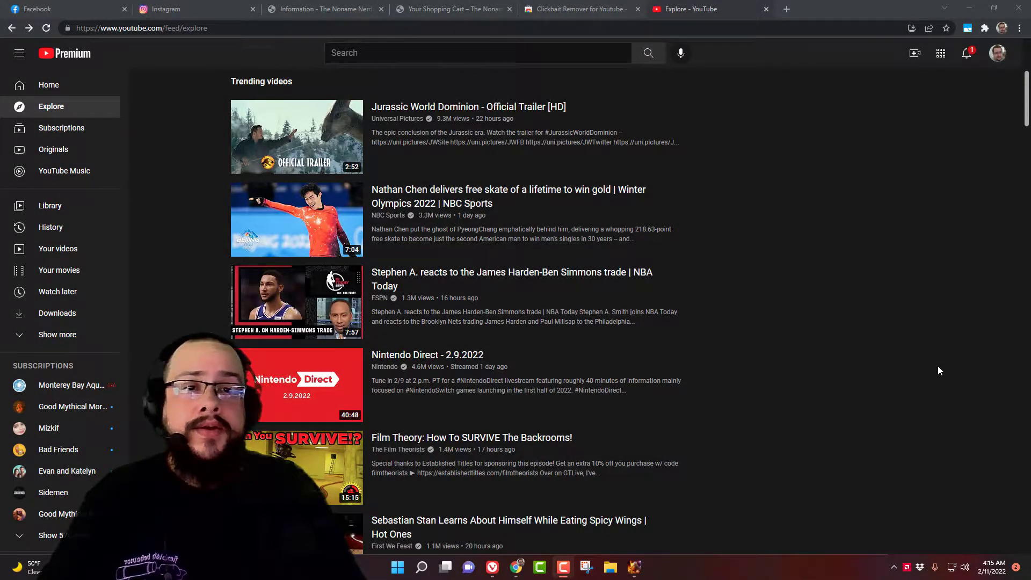
View the Clickbait Remover for Youtube listing zoomed in, scrolled to its before-and-after screenshot
left_click(545, 11)
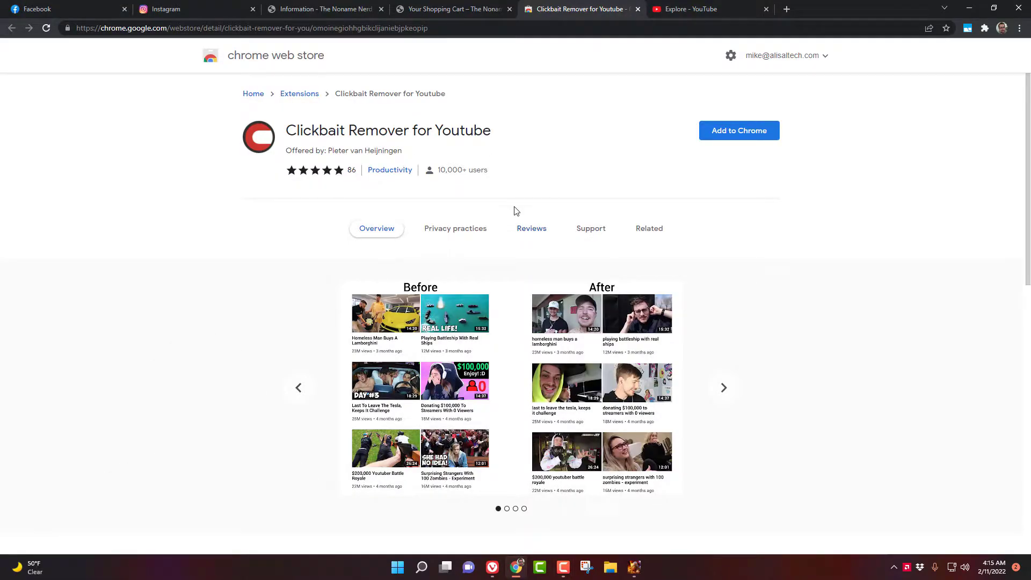
scroll(487, 341, "down", 1)
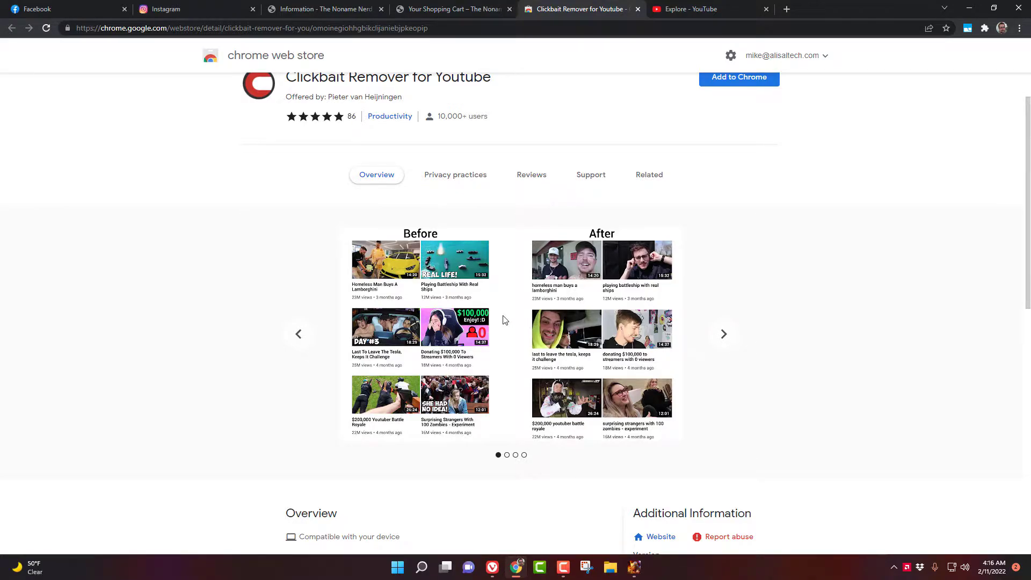
key("ctrl+plus")
key("ctrl+plus")
key("ctrl+plus")
scroll(504, 320, "down", 3)
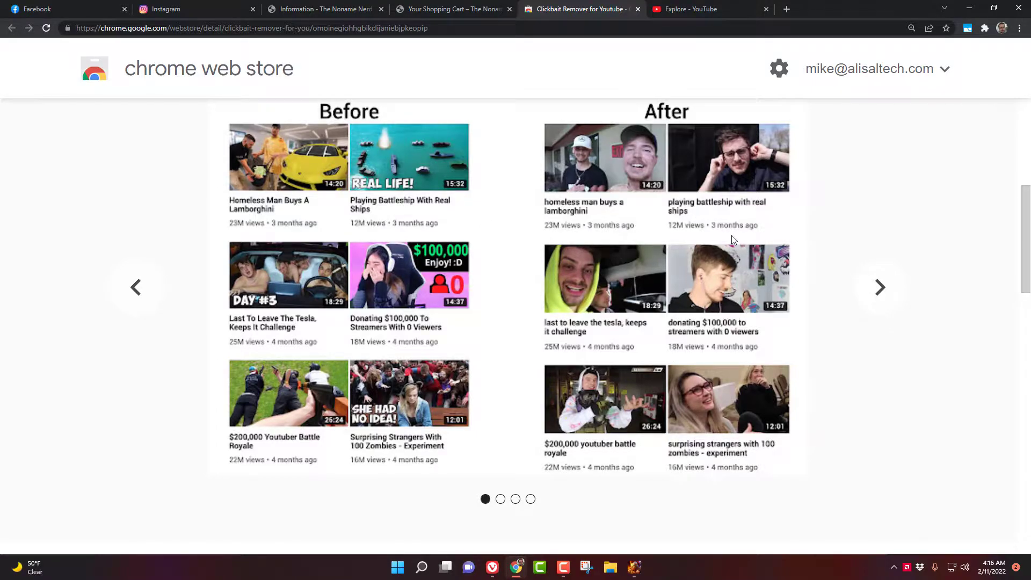
left_click(879, 296)
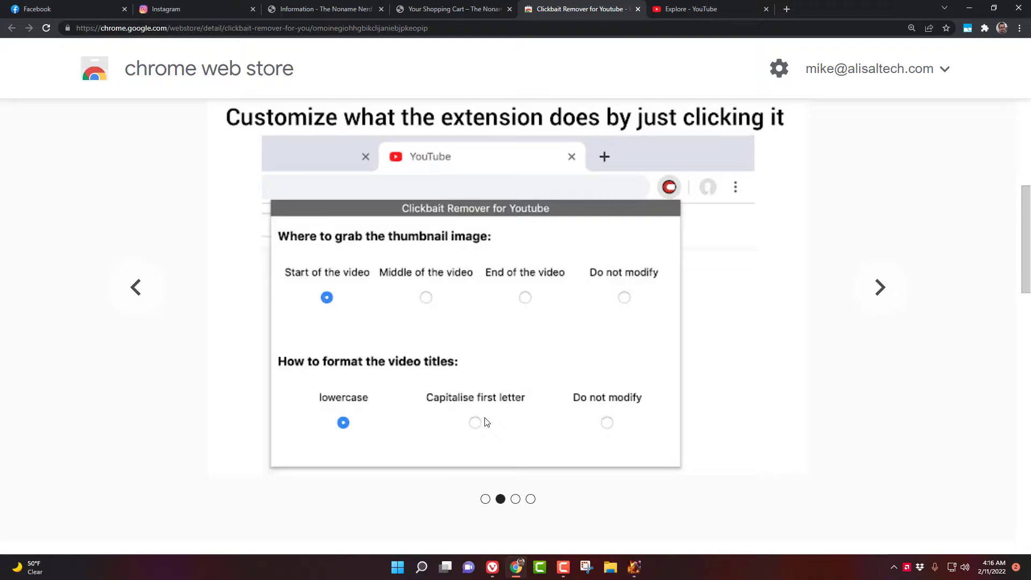
left_click(878, 293)
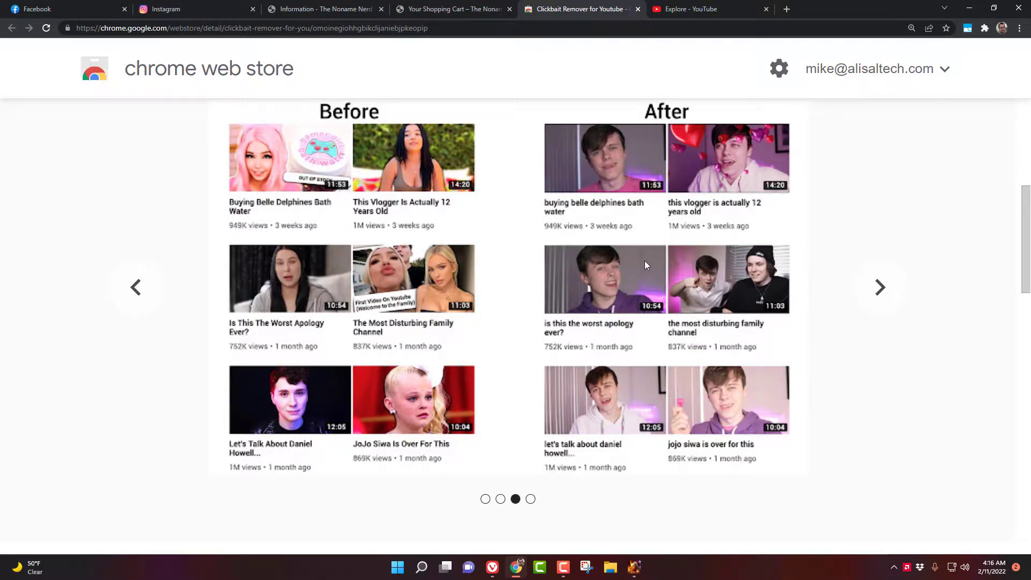
left_click(878, 288)
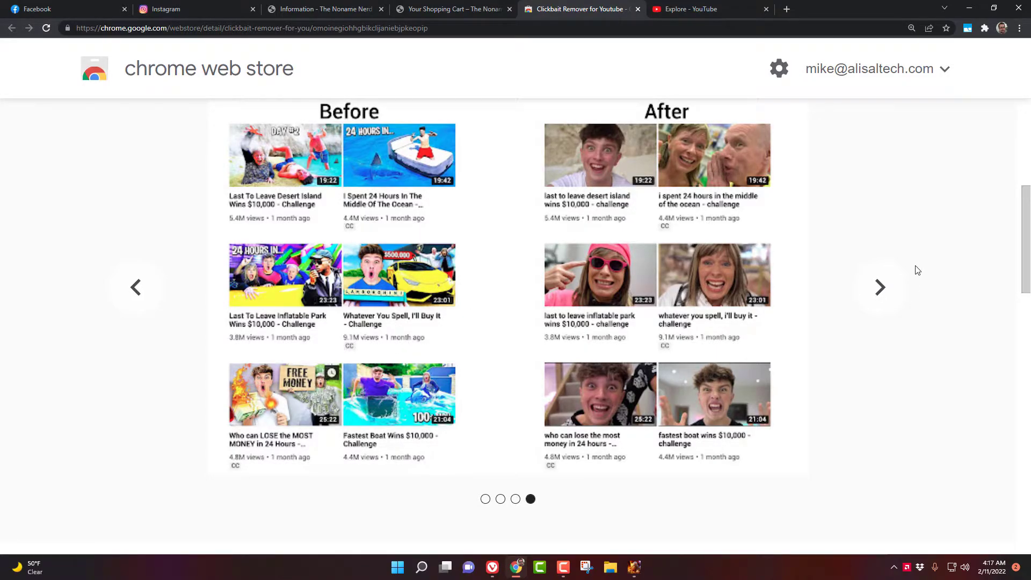
left_click(881, 288)
scroll(537, 276, "up", 5)
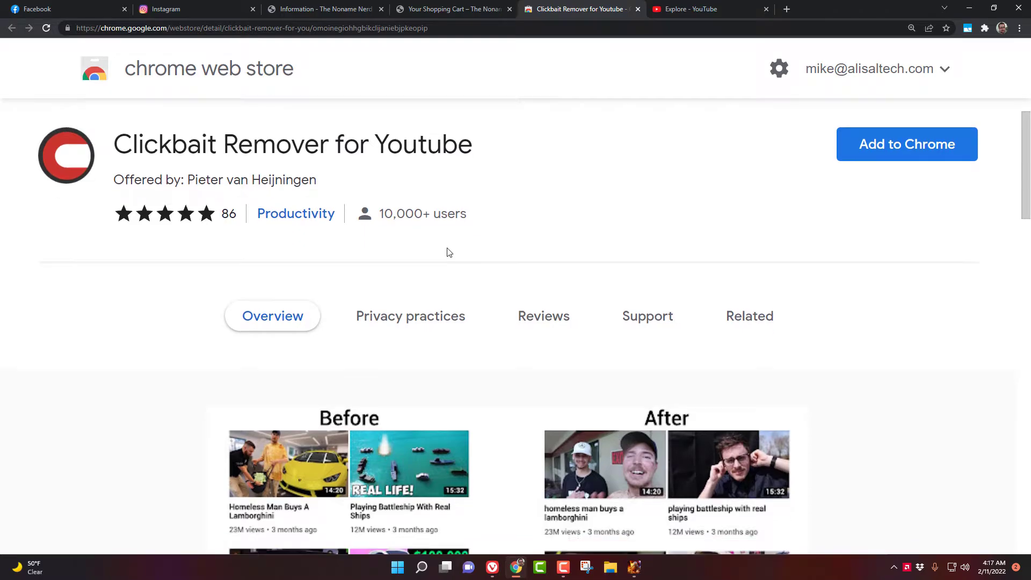
scroll(450, 253, "up", 1)
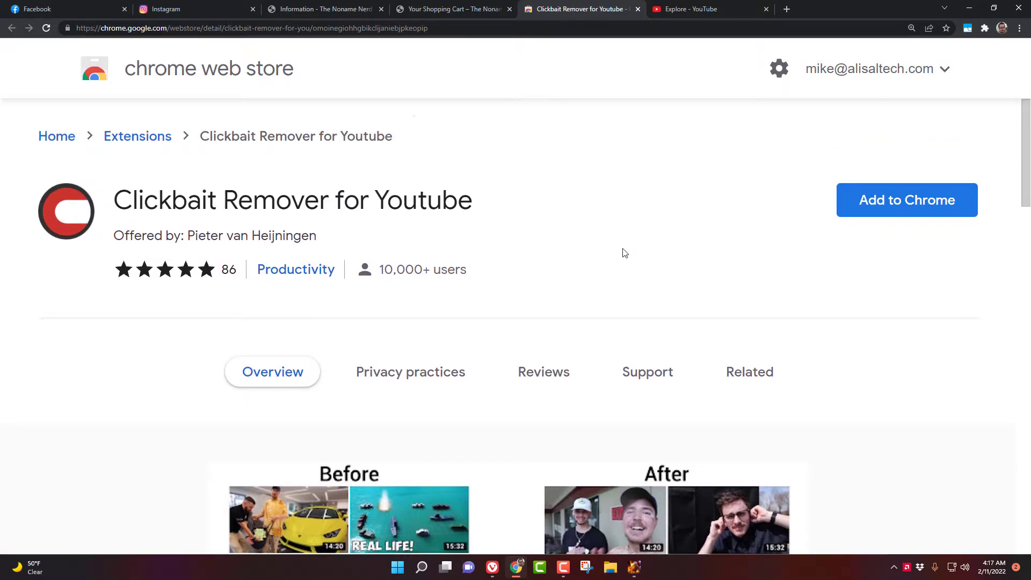
Scroll through the Explore trending list, surveying its clickbait-style thumbnails and all-caps titles
left_click(692, 9)
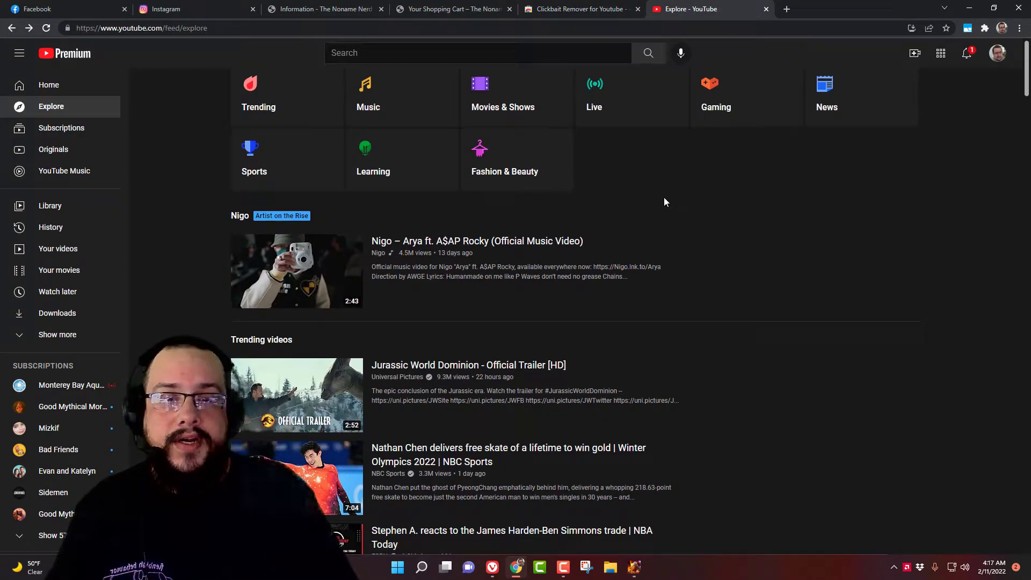
scroll(664, 198, "down", 2)
scroll(664, 198, "down", 2)
scroll(659, 209, "down", 4)
scroll(655, 214, "down", 1)
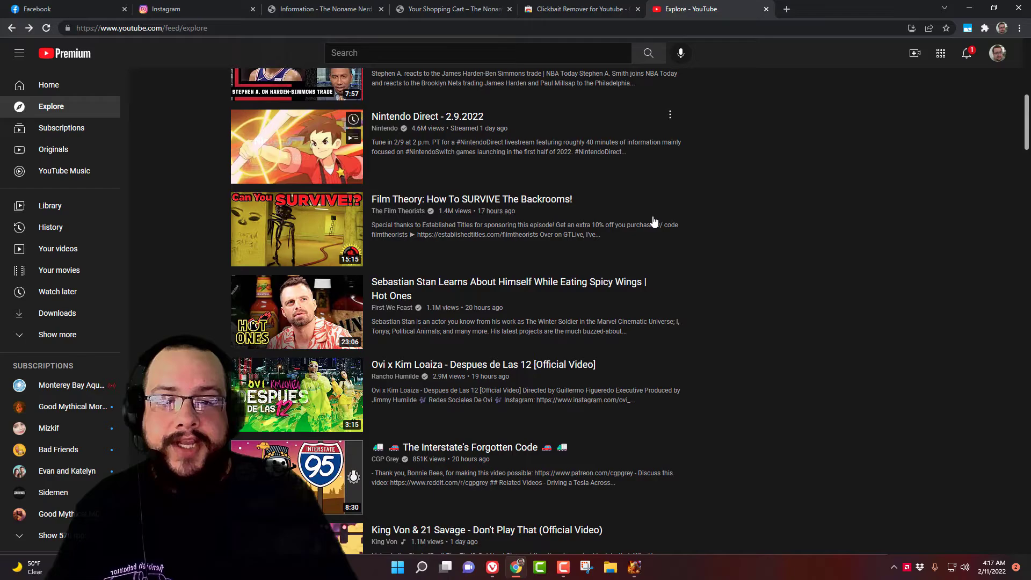
scroll(652, 215, "down", 4)
scroll(653, 219, "down", 2)
scroll(652, 220, "down", 2)
scroll(652, 220, "up", 5)
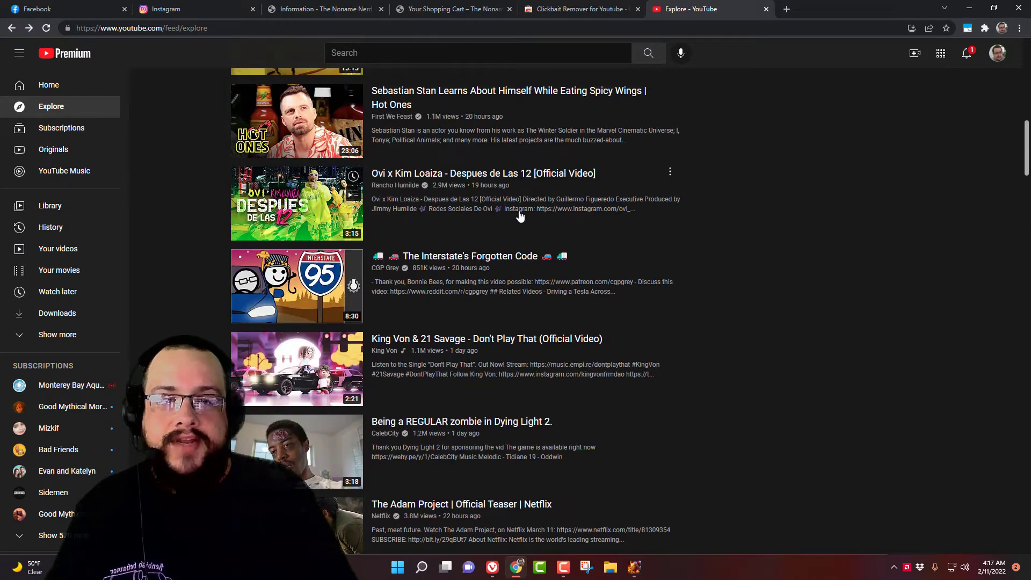
mouse_move(296, 395)
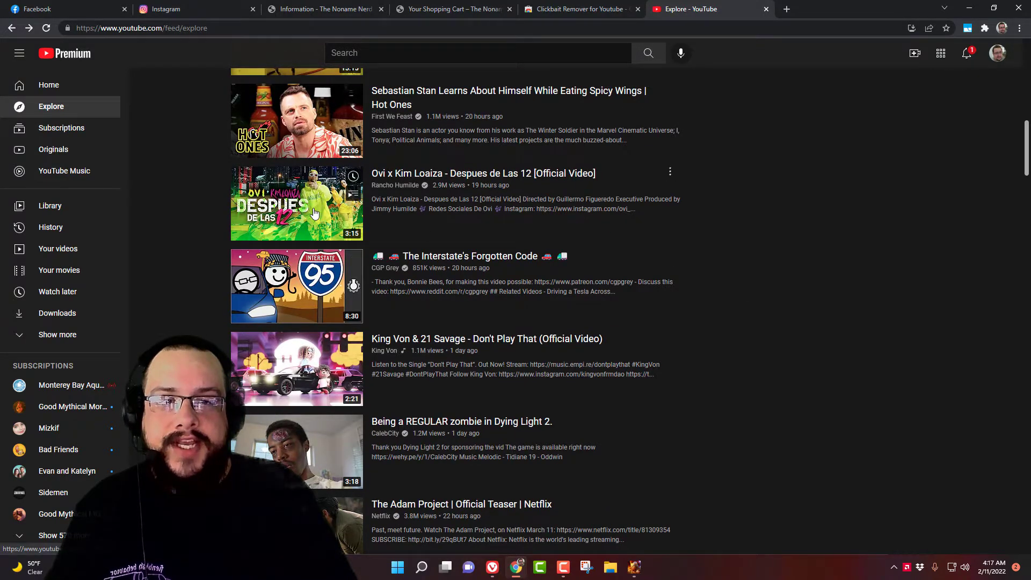
scroll(766, 214, "down", 6)
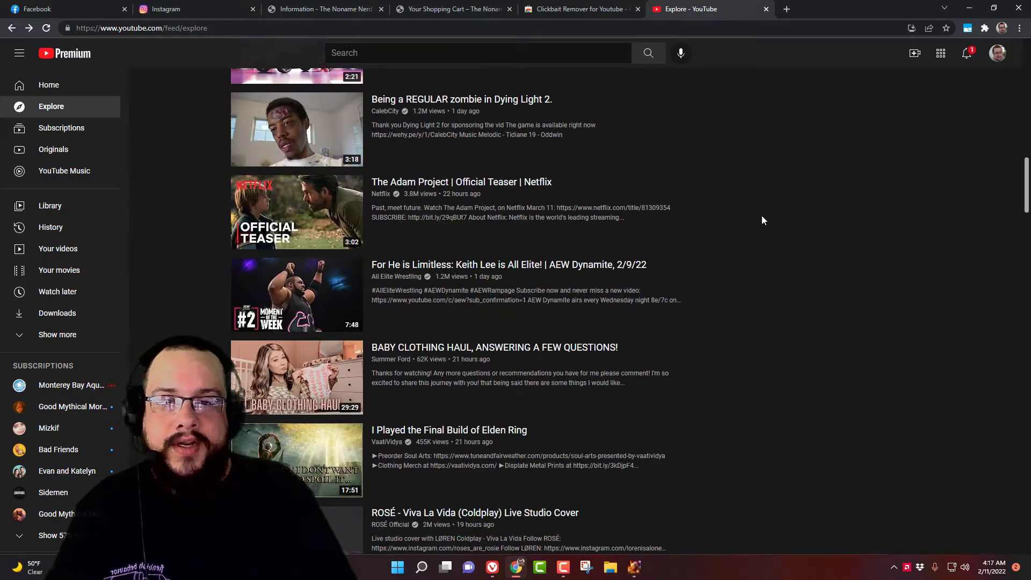
scroll(757, 215, "down", 4)
scroll(460, 147, "down", 1)
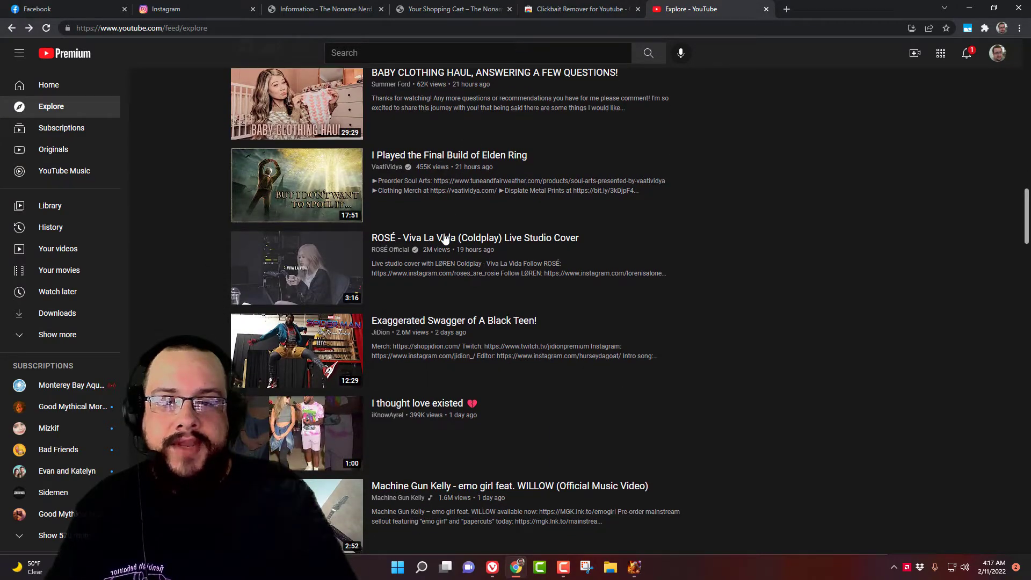
scroll(376, 253, "down", 2)
scroll(569, 345, "down", 2)
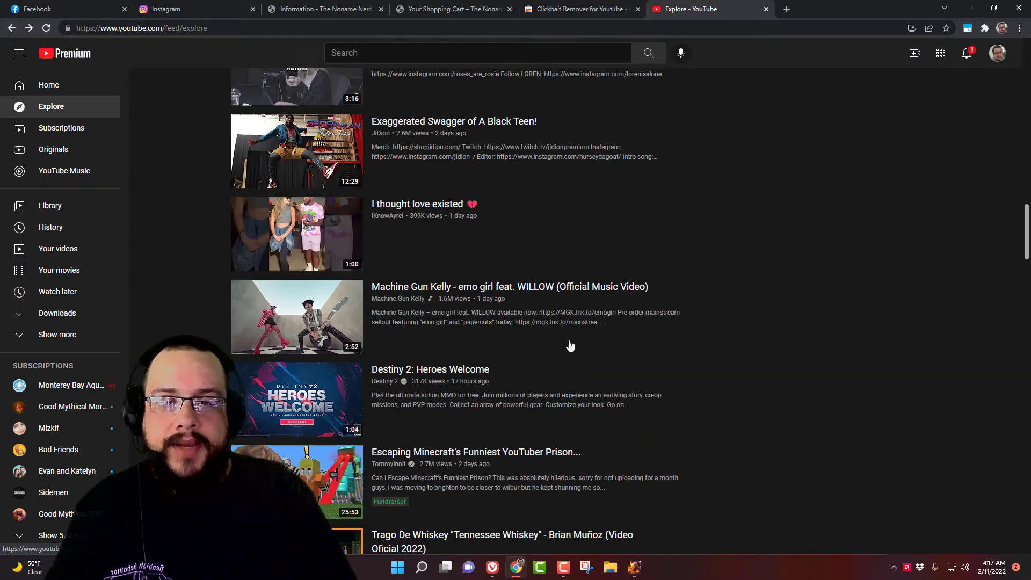
scroll(806, 278, "down", 2)
mouse_move(297, 365)
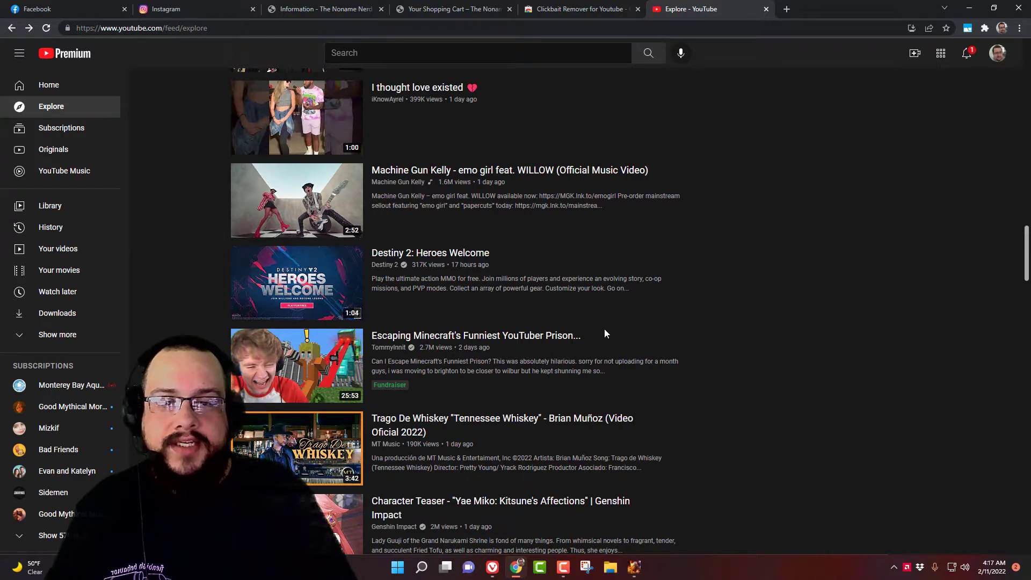
scroll(761, 320, "up", 7)
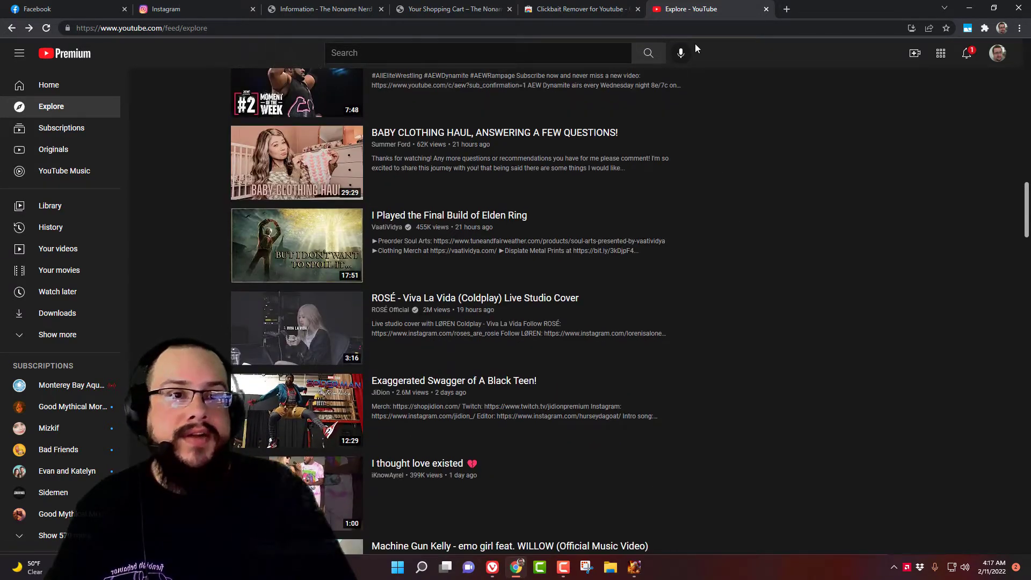
Add Clickbait Remover for Youtube to Chrome from its store listing, then return to YouTube
left_click(575, 9)
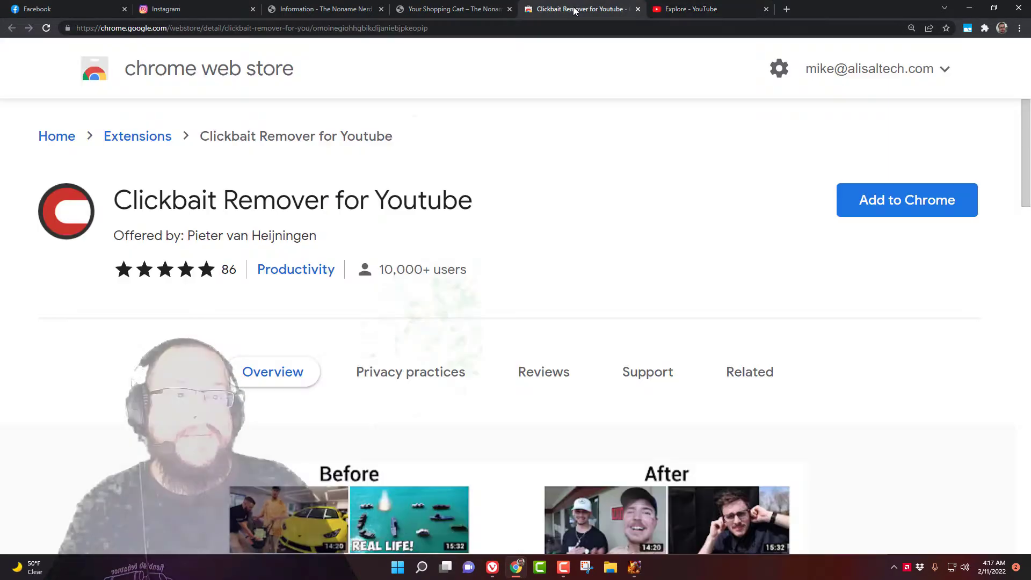
left_click(907, 212)
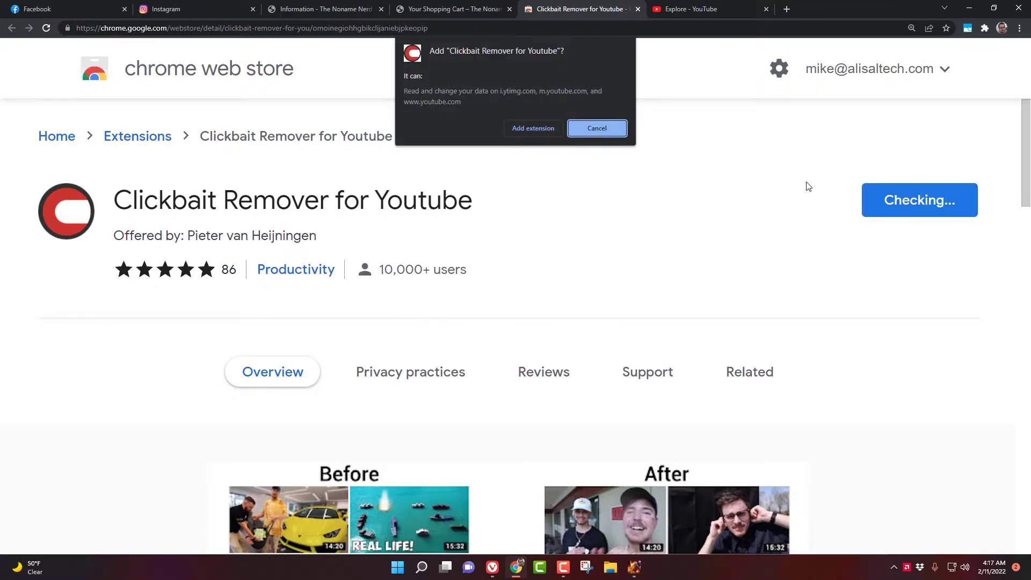
left_click(520, 134)
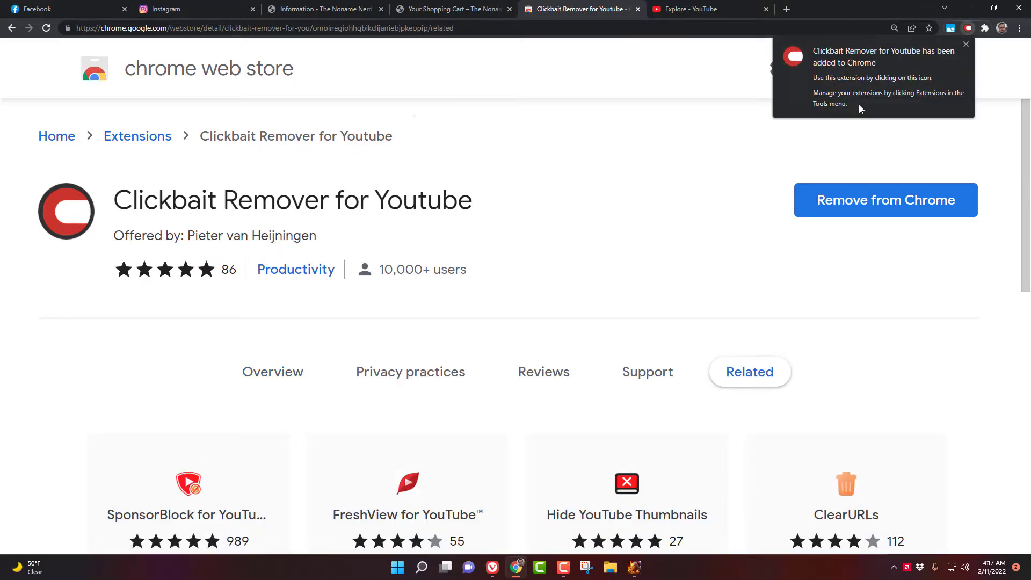
left_click(696, 9)
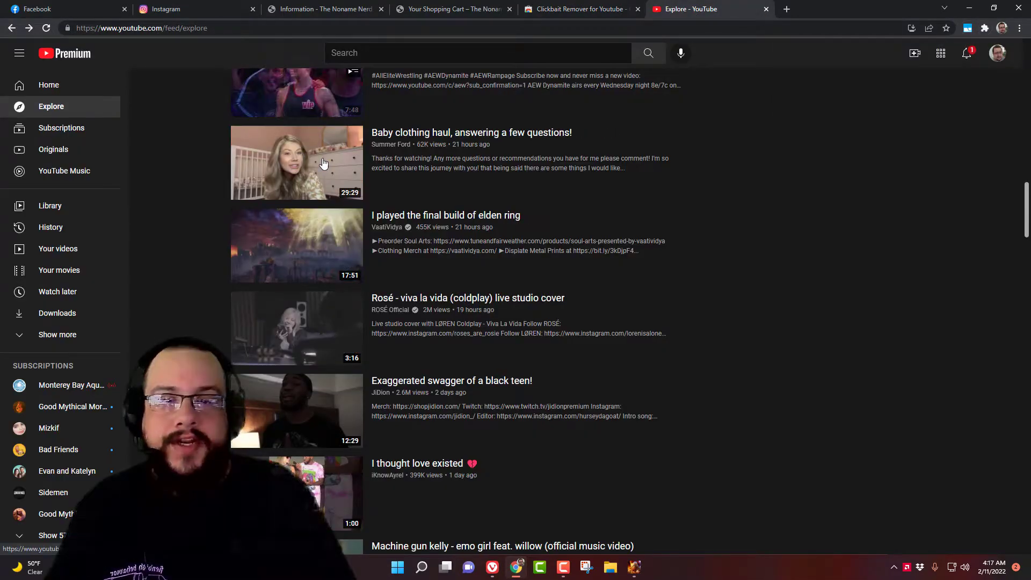
Scroll well down the trending feed, confirming titles now read in sentence case
scroll(365, 211, "down", 5)
scroll(367, 209, "up", 8)
scroll(368, 207, "up", 6)
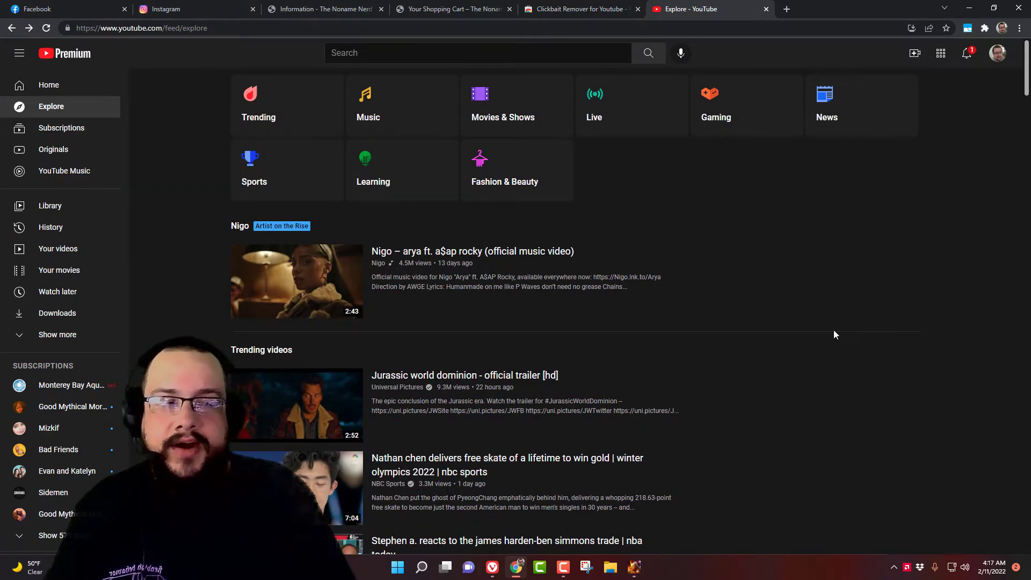
scroll(761, 276, "down", 6)
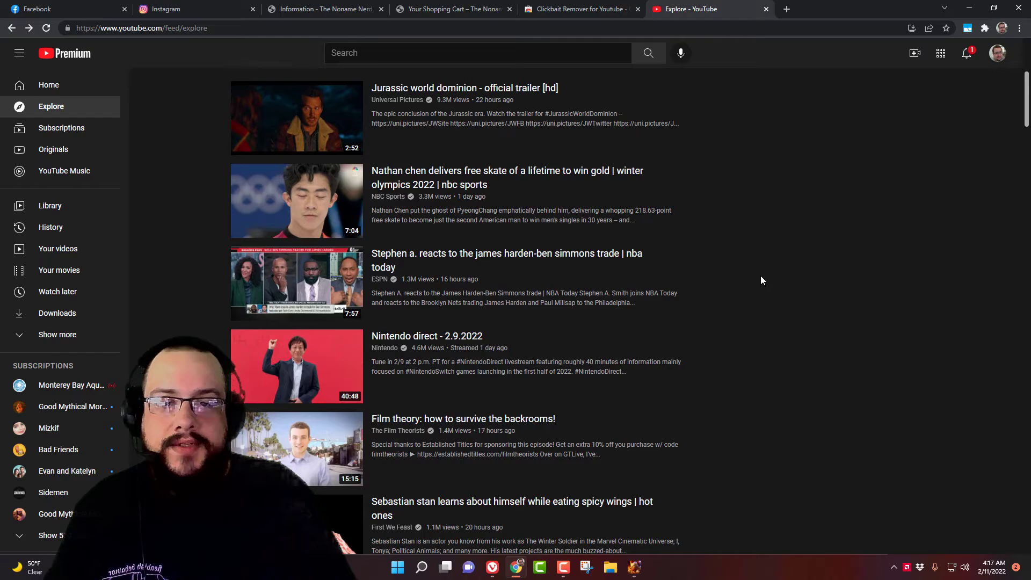
scroll(365, 269, "down", 2)
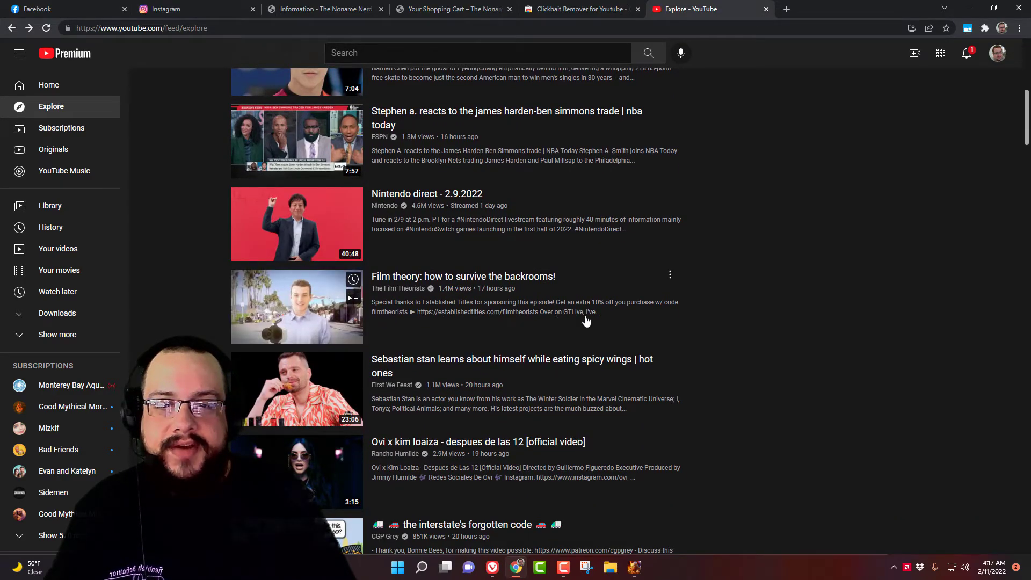
scroll(352, 303, "down", 3)
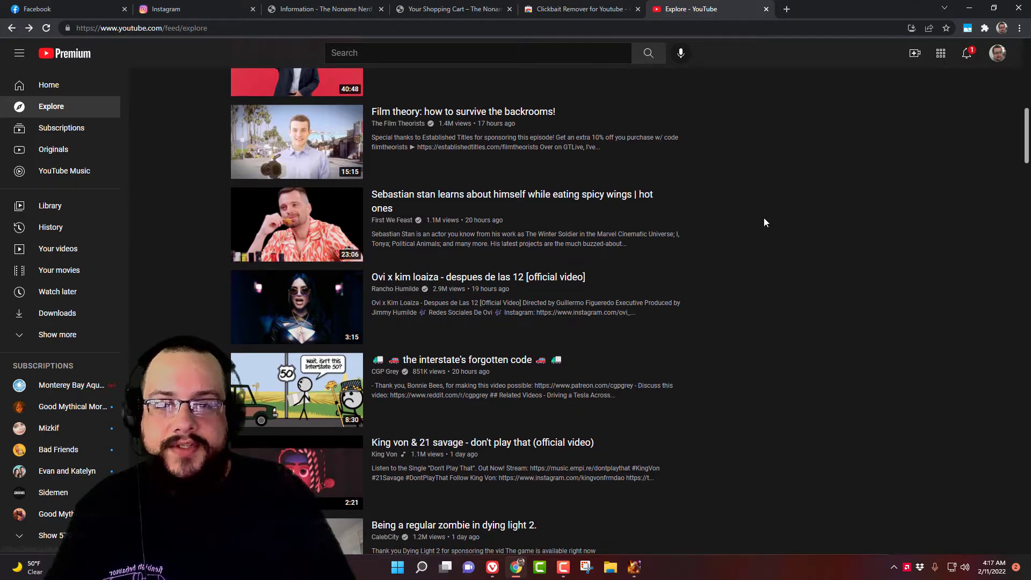
scroll(763, 220, "down", 5)
scroll(763, 222, "down", 4)
scroll(755, 224, "down", 4)
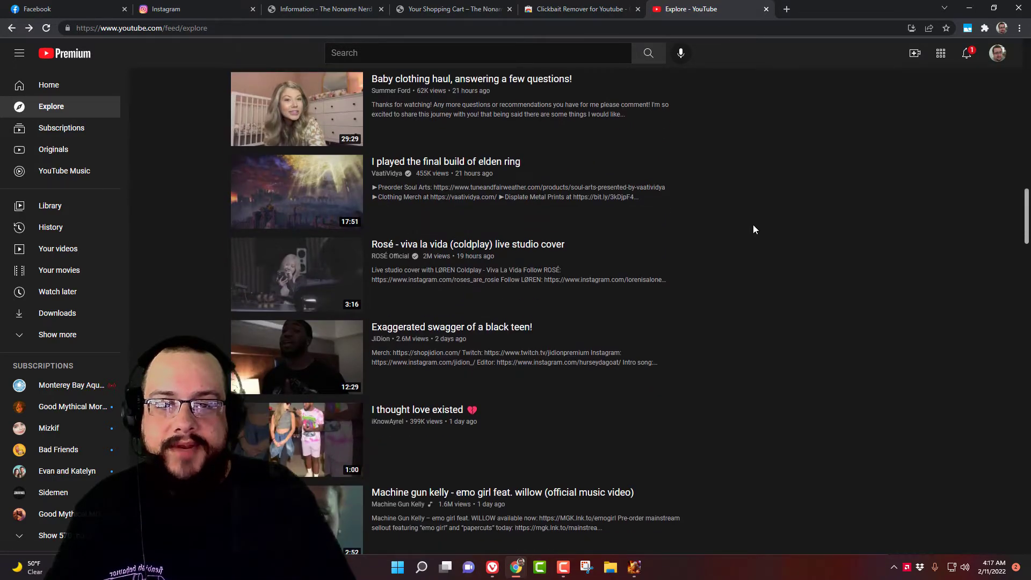
scroll(753, 225, "down", 2)
scroll(752, 228, "down", 2)
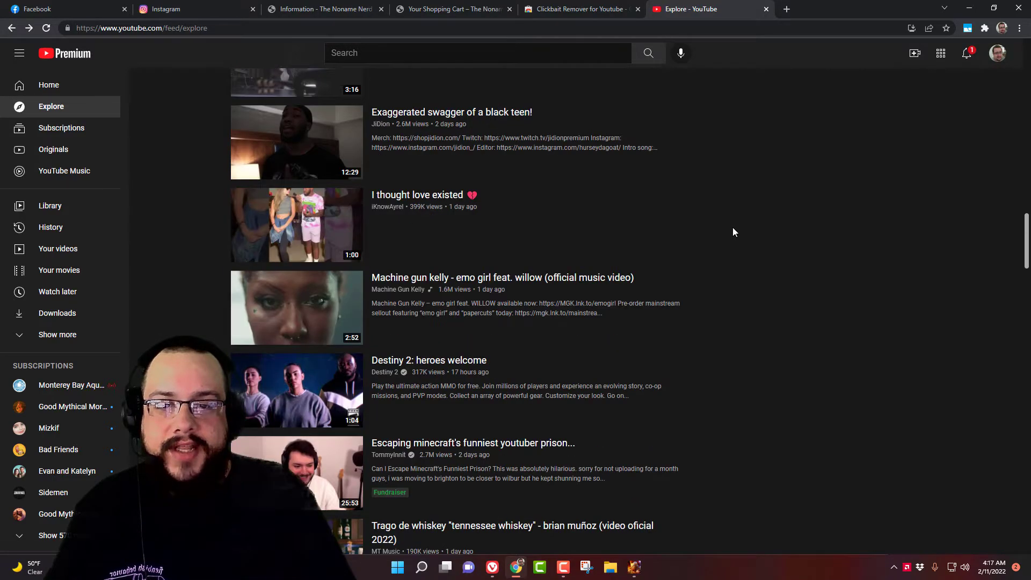
Scroll through the Home recommendations grid, checking plain frame thumbnails and sentence-case titles
left_click(43, 84)
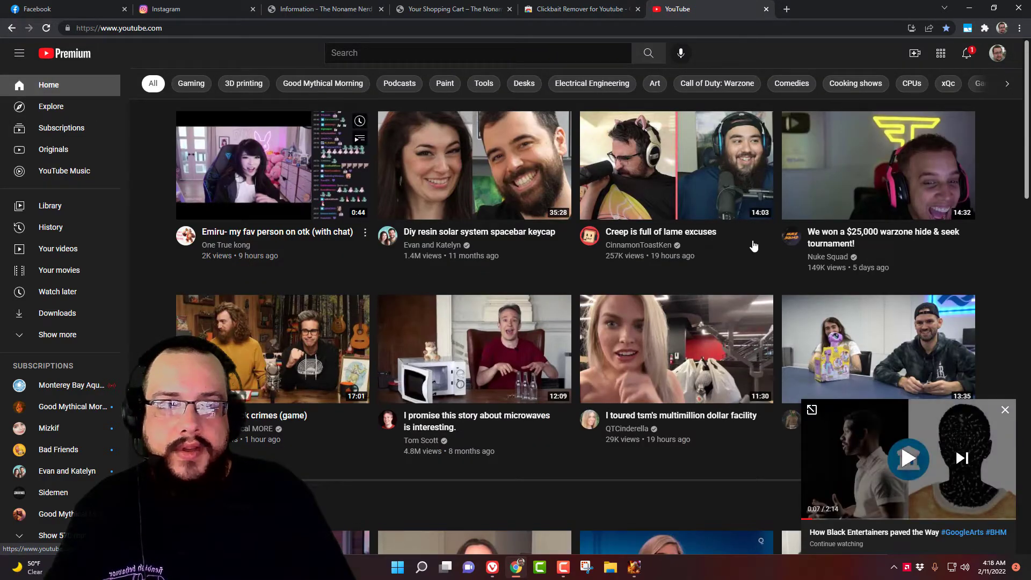
scroll(1024, 267, "down", 2)
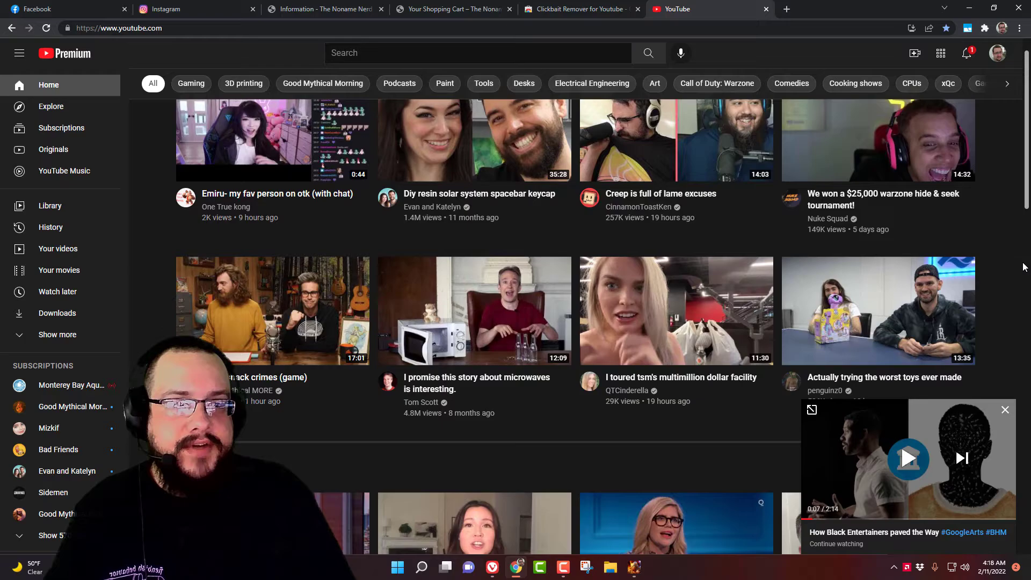
scroll(1024, 267, "down", 4)
scroll(1023, 266, "down", 4)
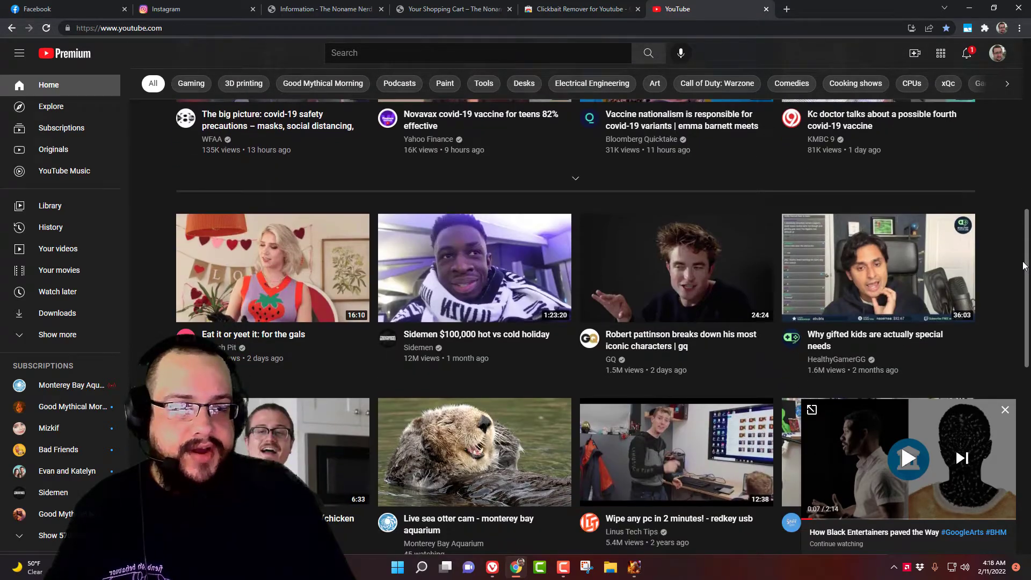
scroll(1024, 266, "down", 3)
scroll(1023, 262, "down", 4)
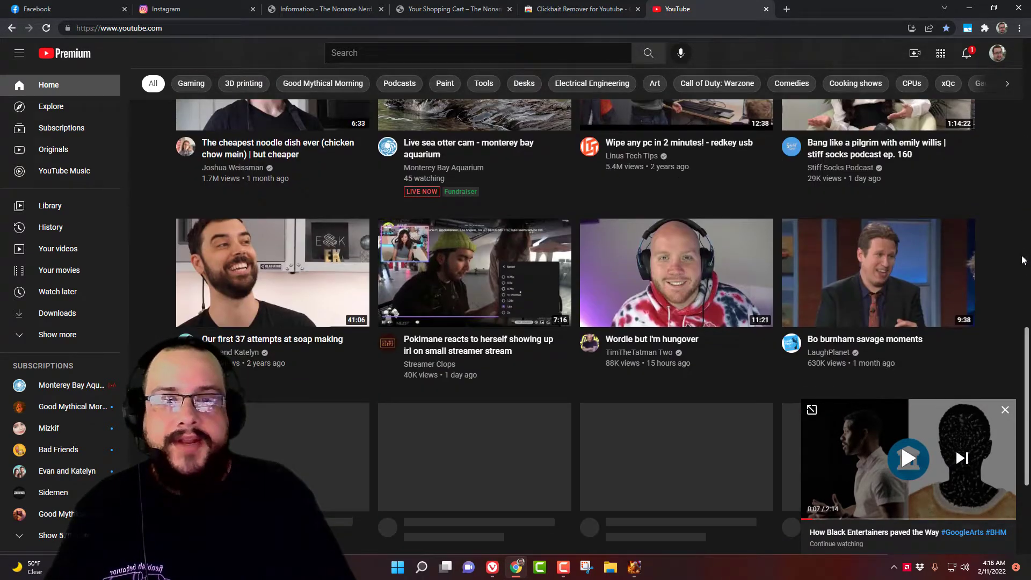
scroll(1024, 260, "down", 4)
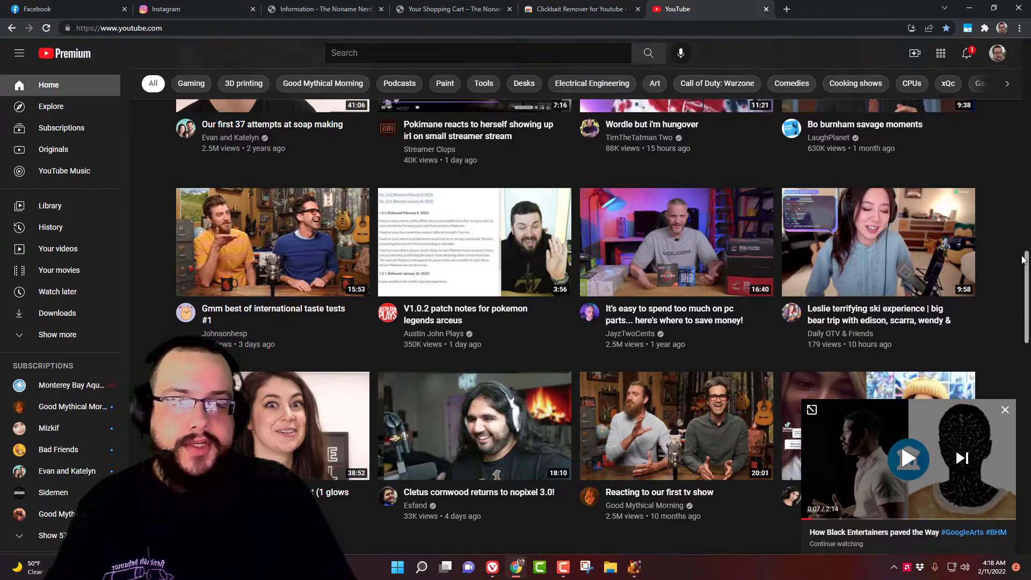
scroll(1023, 260, "down", 3)
scroll(1023, 259, "down", 5)
scroll(1024, 260, "down", 2)
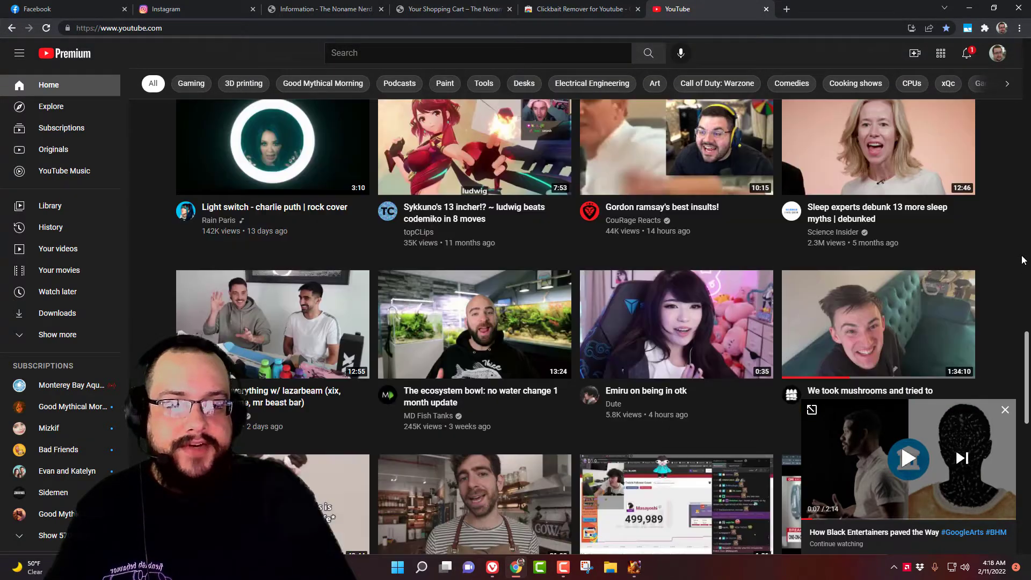
scroll(1023, 260, "down", 3)
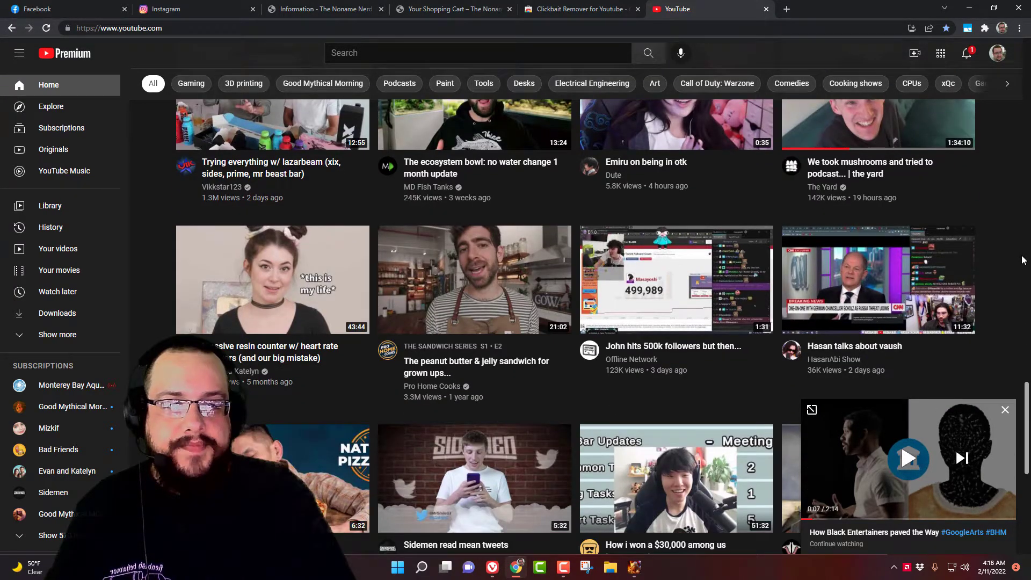
scroll(1024, 260, "down", 3)
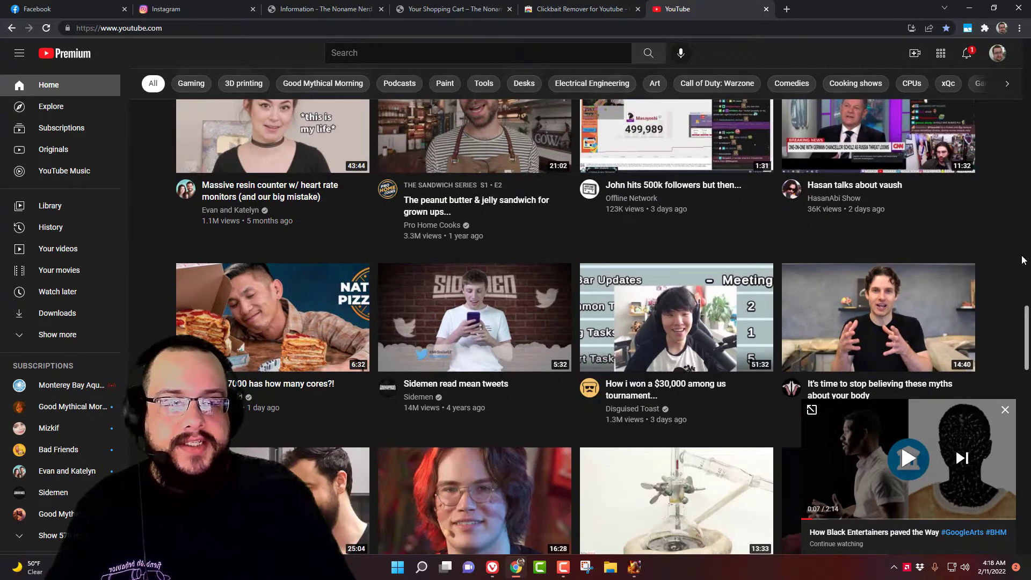
scroll(984, 293, "down", 3)
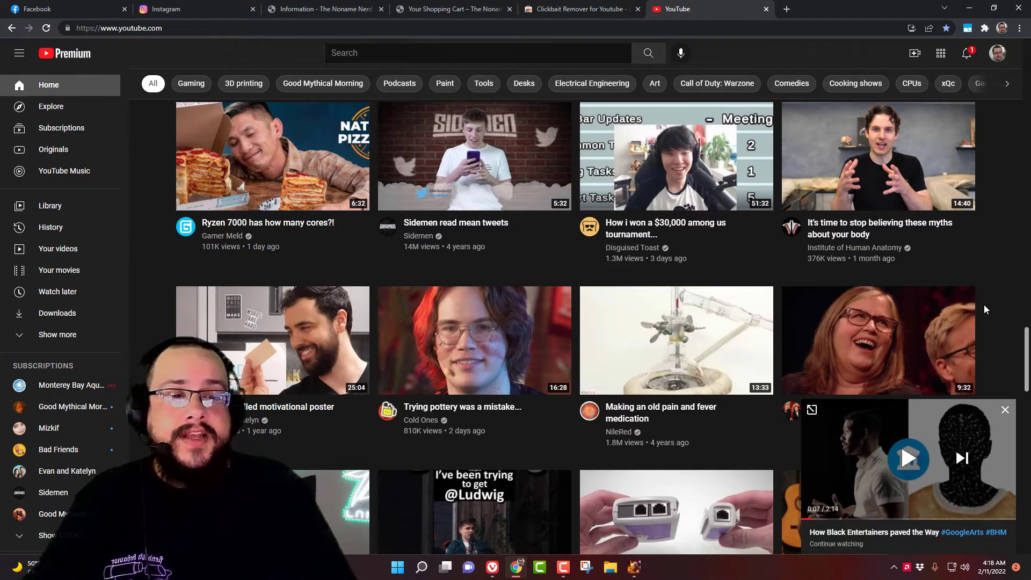
scroll(985, 305, "down", 4)
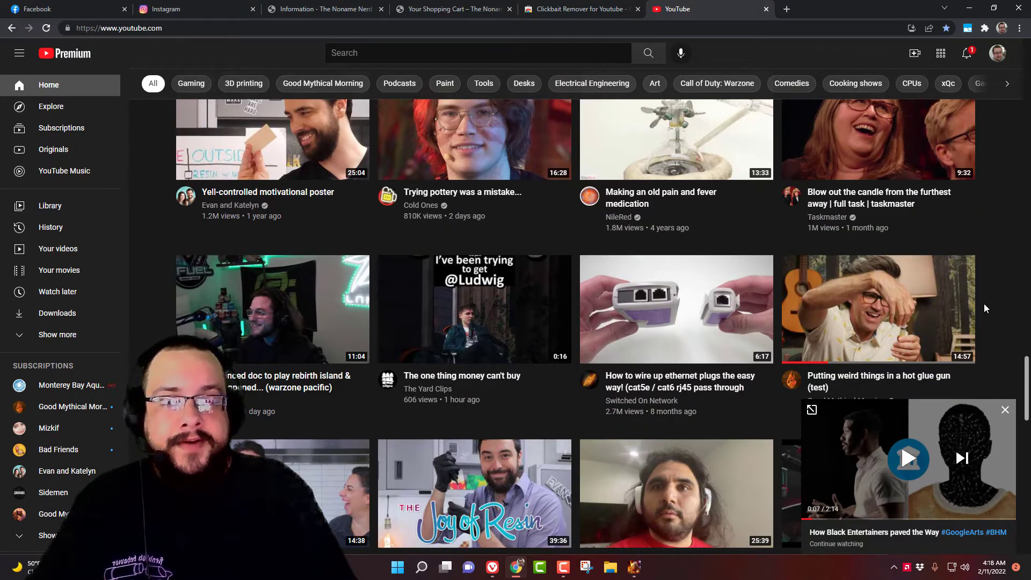
scroll(983, 304, "down", 3)
scroll(984, 304, "down", 3)
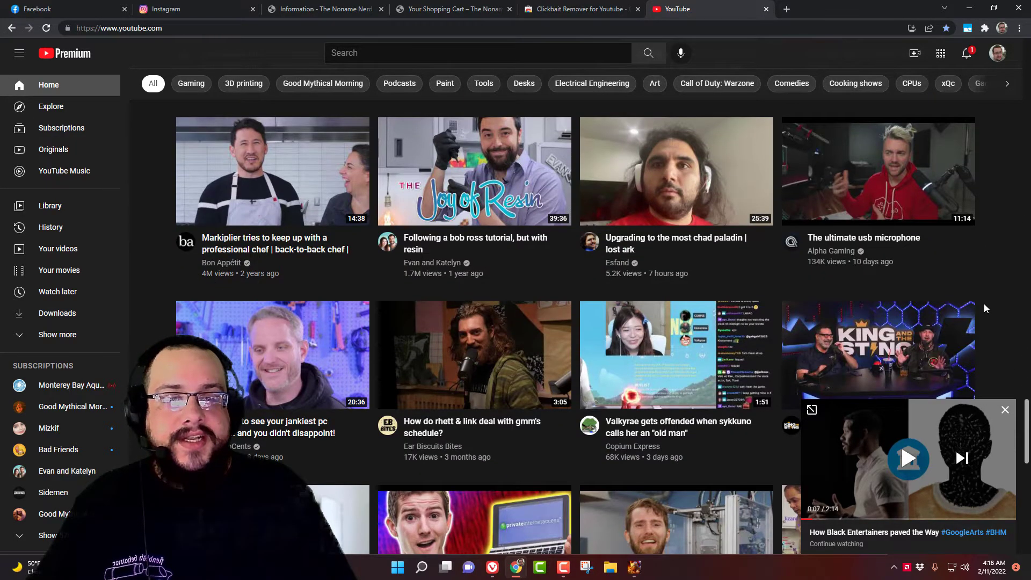
scroll(984, 306, "down", 4)
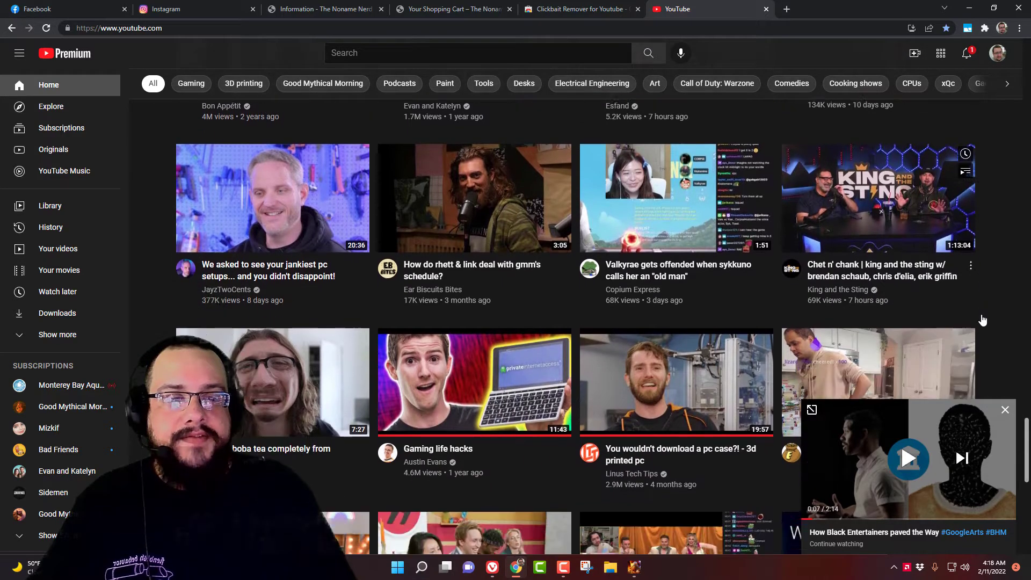
scroll(871, 310, "down", 3)
scroll(513, 194, "up", 7)
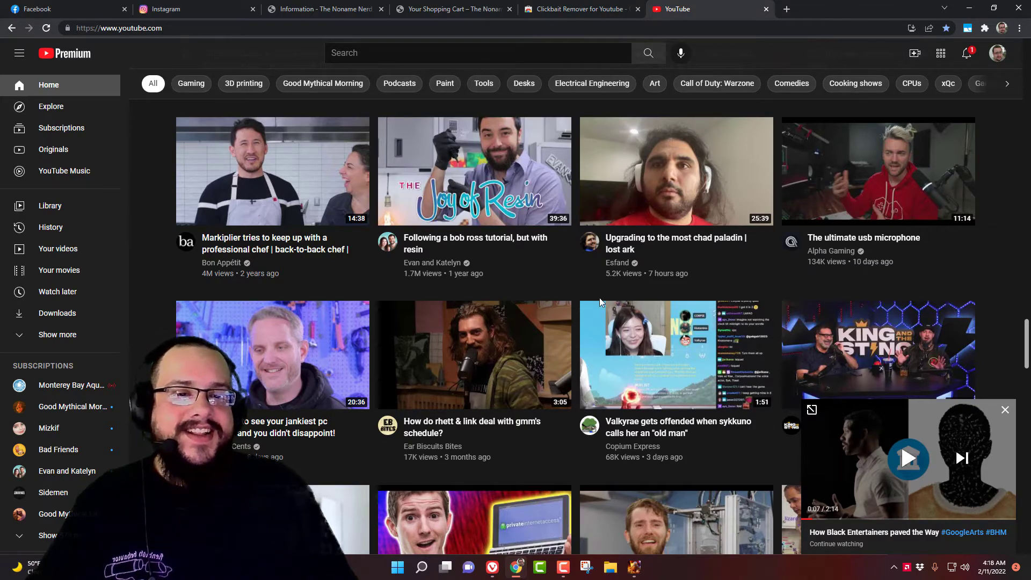
scroll(1010, 282, "down", 2)
scroll(1009, 282, "down", 5)
scroll(1010, 282, "down", 5)
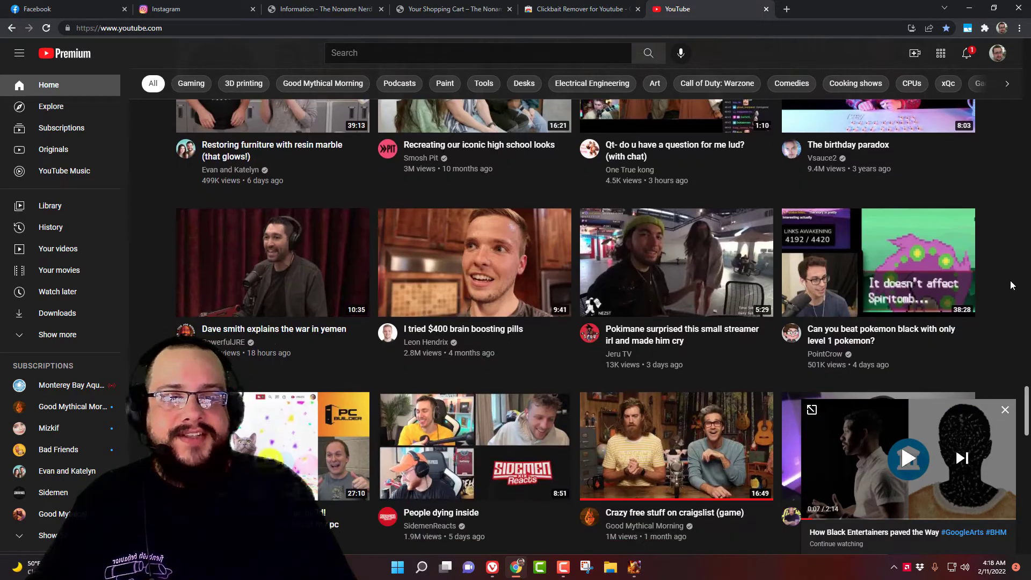
scroll(1010, 283, "up", 7)
scroll(1008, 285, "up", 5)
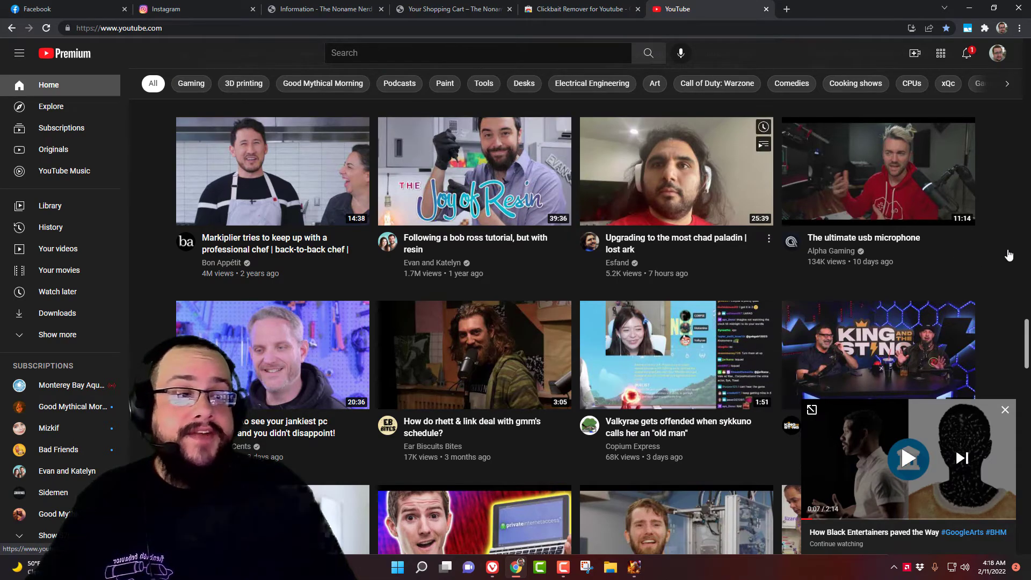
scroll(1010, 258, "down", 5)
scroll(1010, 250, "down", 5)
scroll(1009, 247, "down", 3)
scroll(1008, 245, "down", 5)
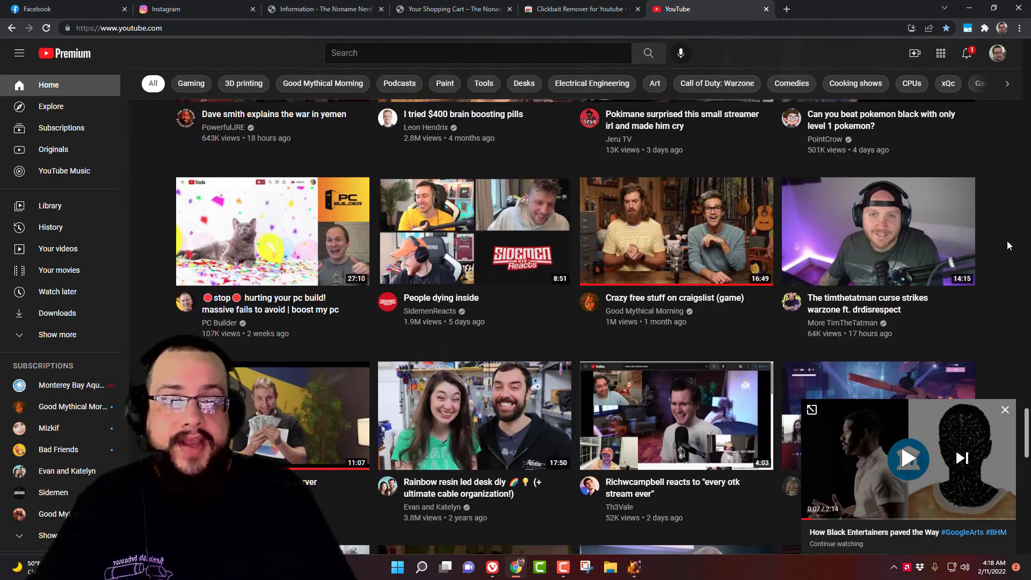